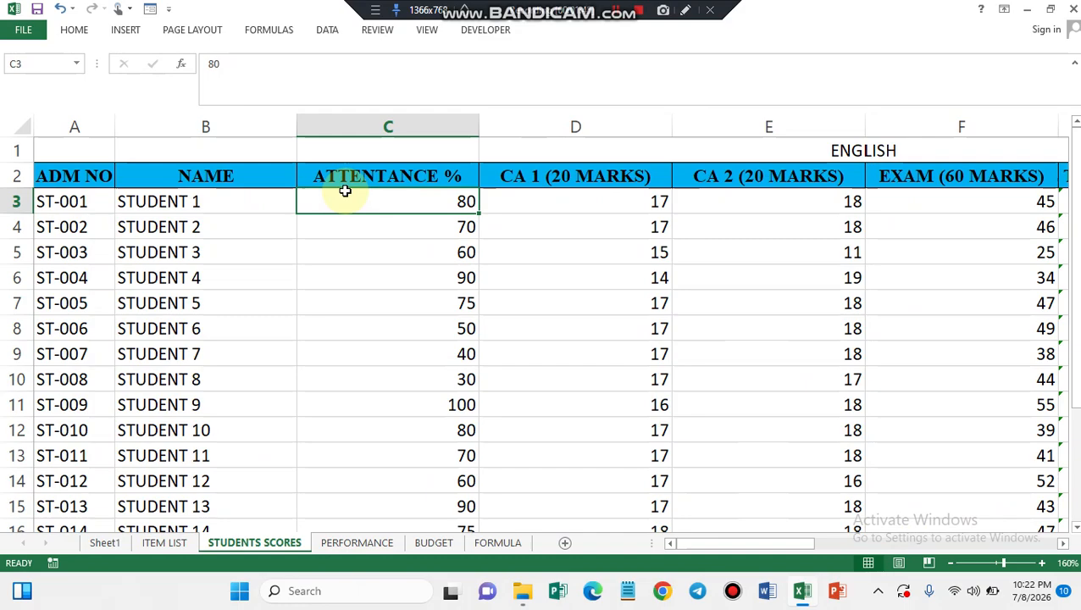
Step: Look across the first student's row from attendance through the CA and exam marks to the total formula in G3
key("Right")
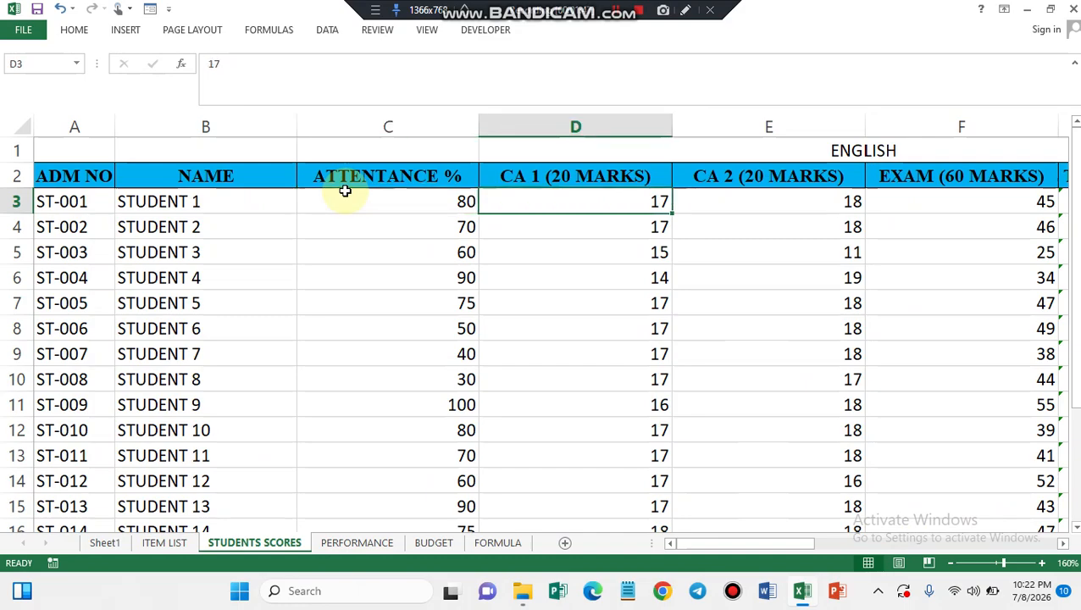
key("Right")
key("Right")
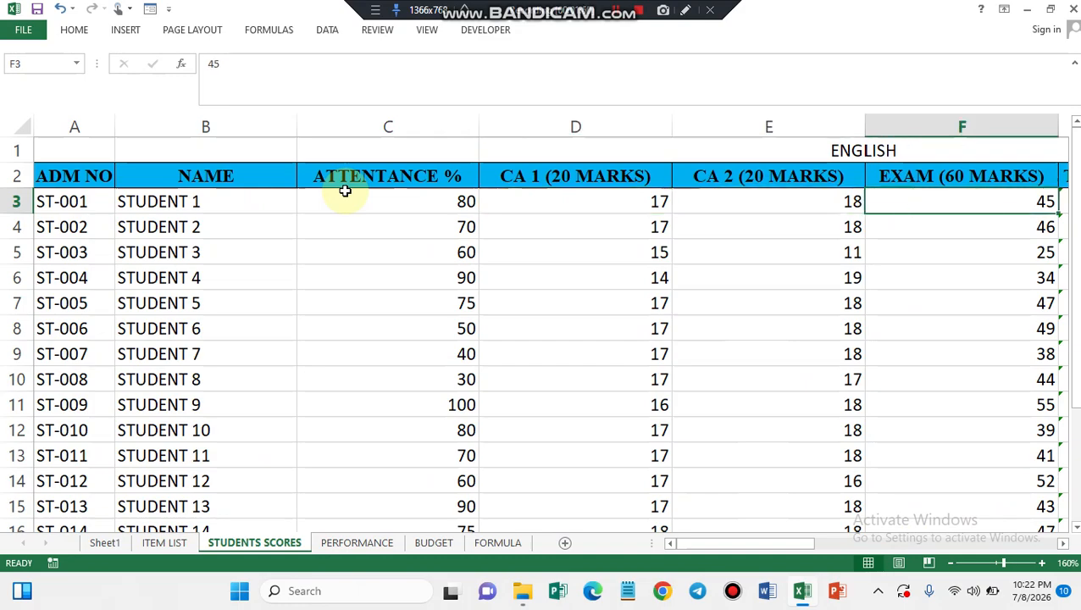
key("Right")
key("Right")
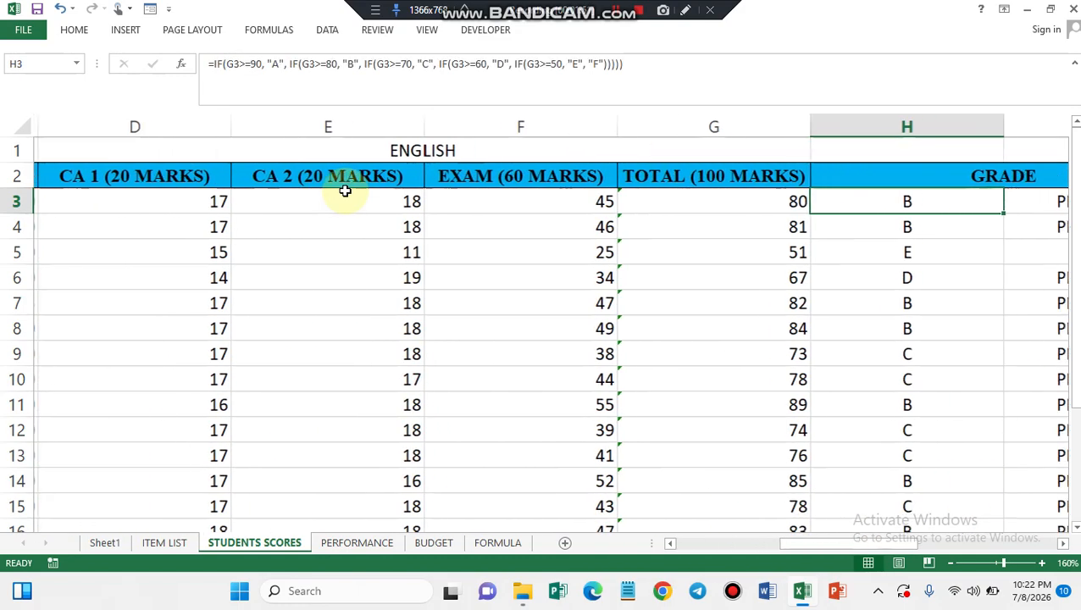
left_click(660, 207)
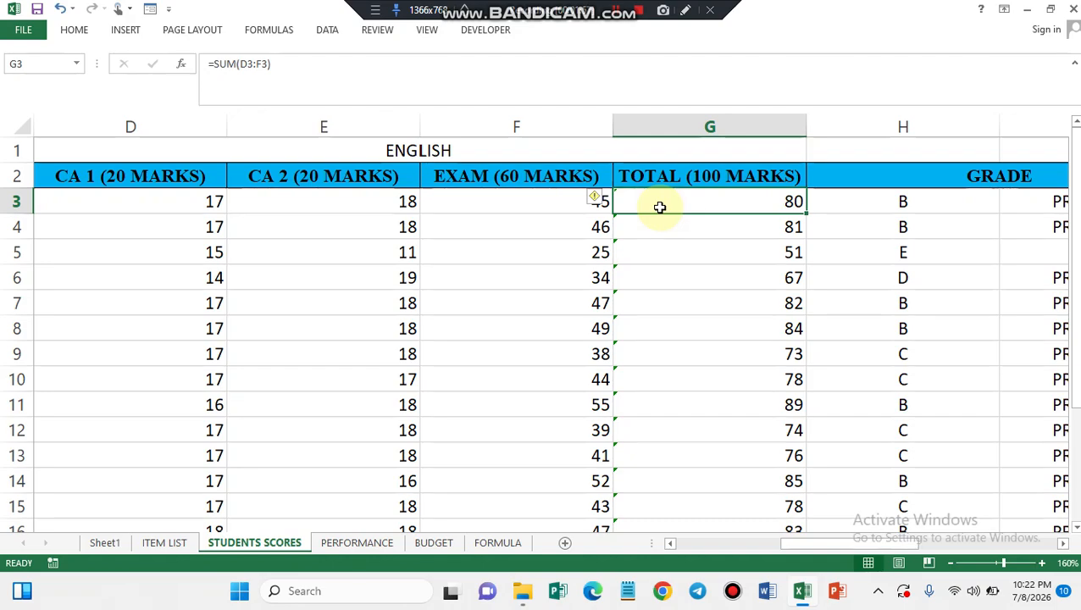
Step: Examine the nested IF grade formula in H3 and the total cell its logical tests refer to
left_click(874, 204)
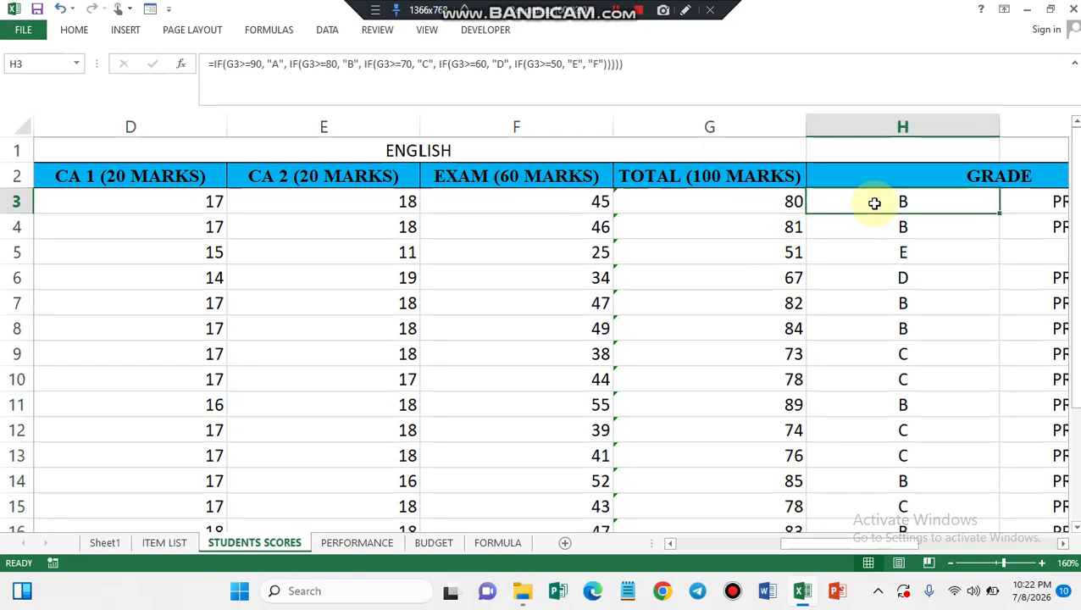
scroll(874, 204, "right", 1)
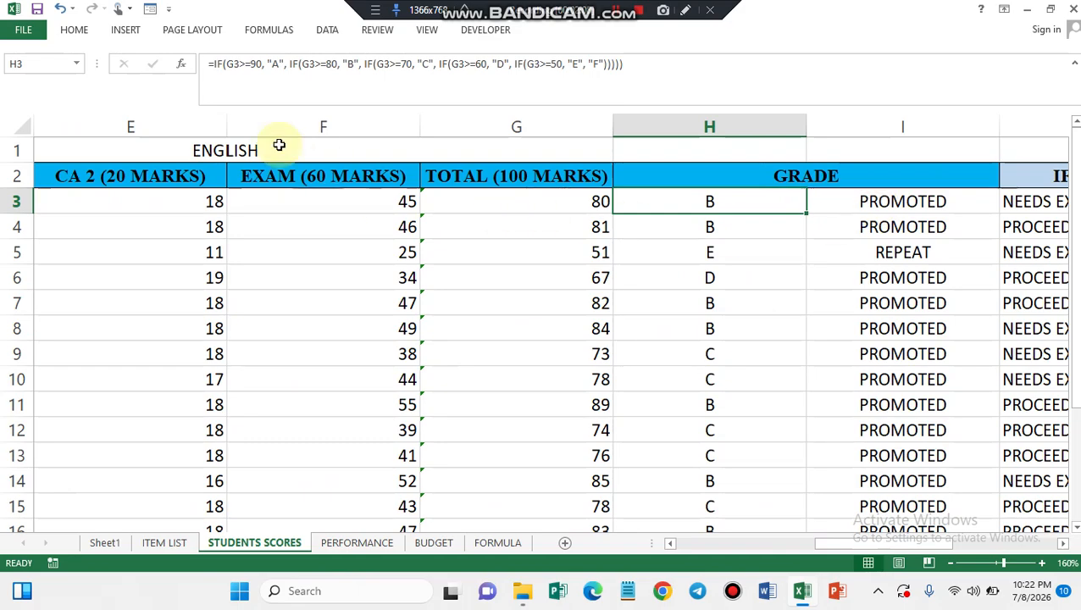
left_click(232, 64)
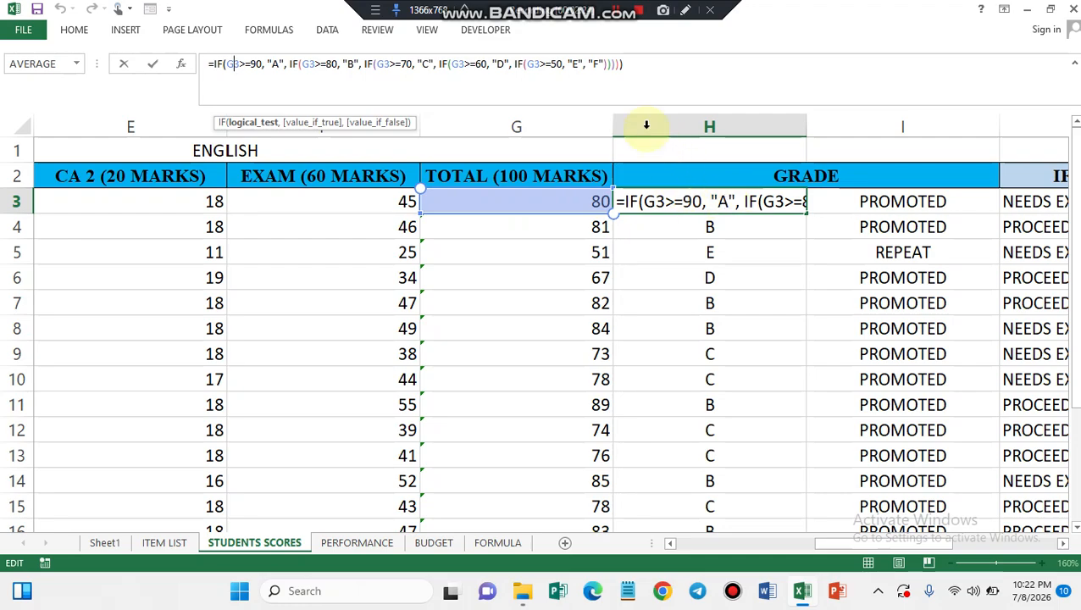
left_click(307, 65)
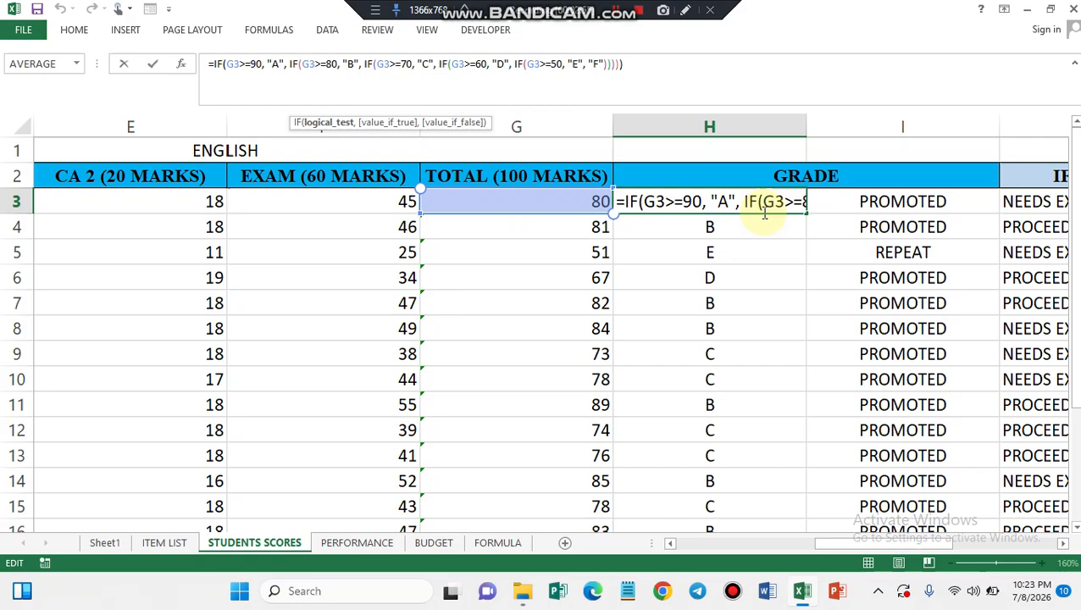
key("Return")
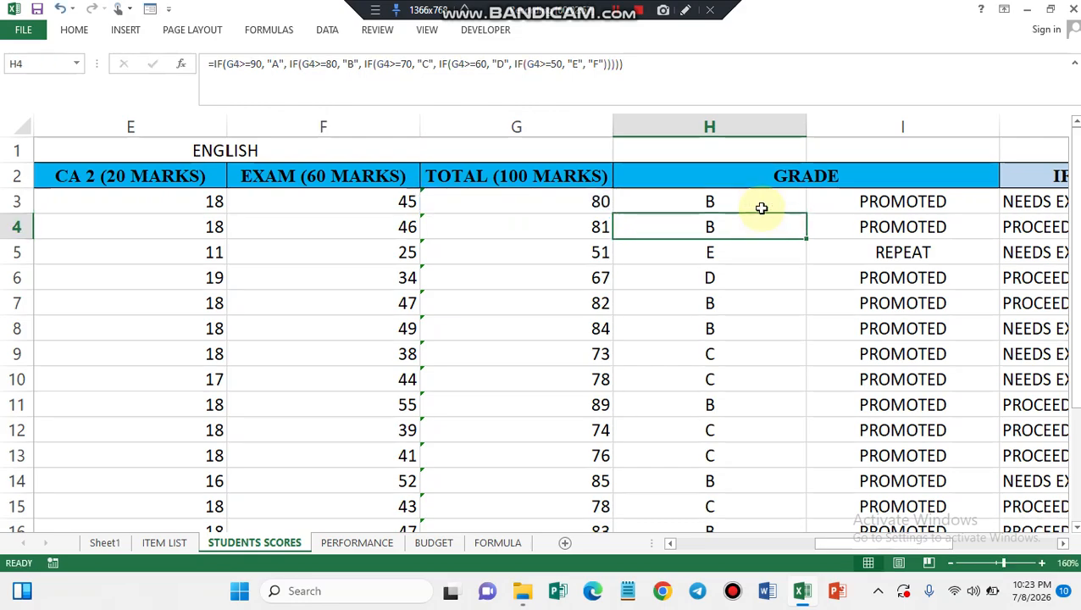
left_click(708, 201)
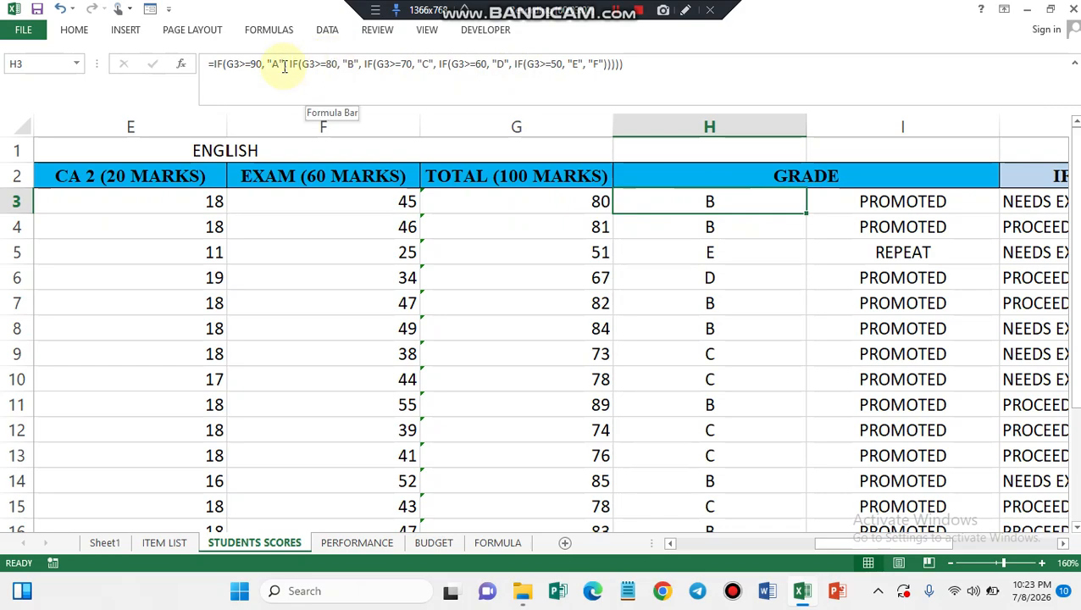
Step: On the FORMULA sheet, examine each opening bracket of the nested IF formula and its matching closing brackets
left_click(498, 542)
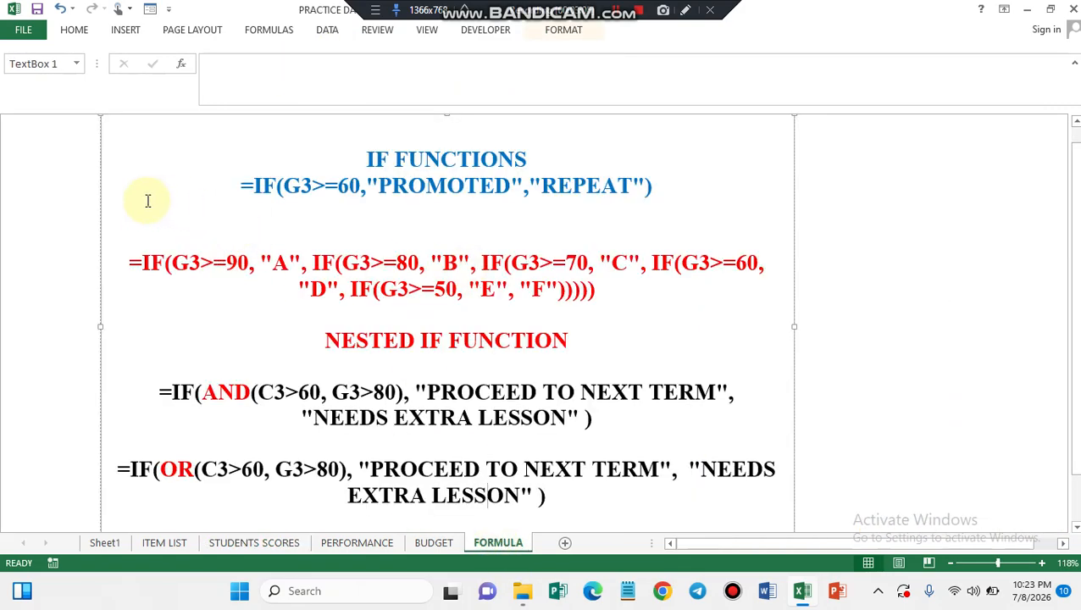
left_click(166, 263)
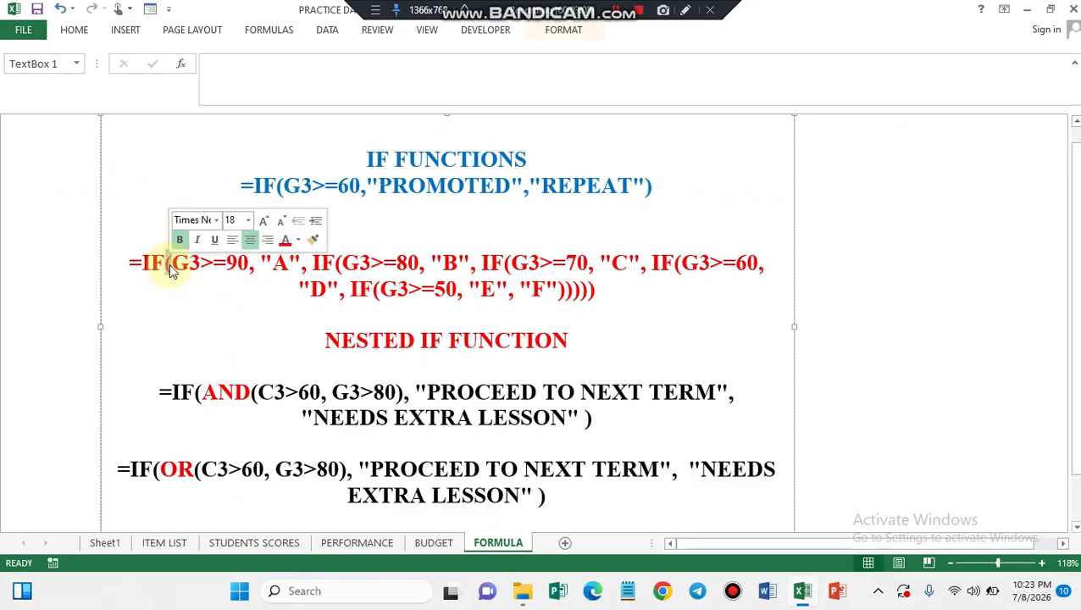
left_click(338, 264)
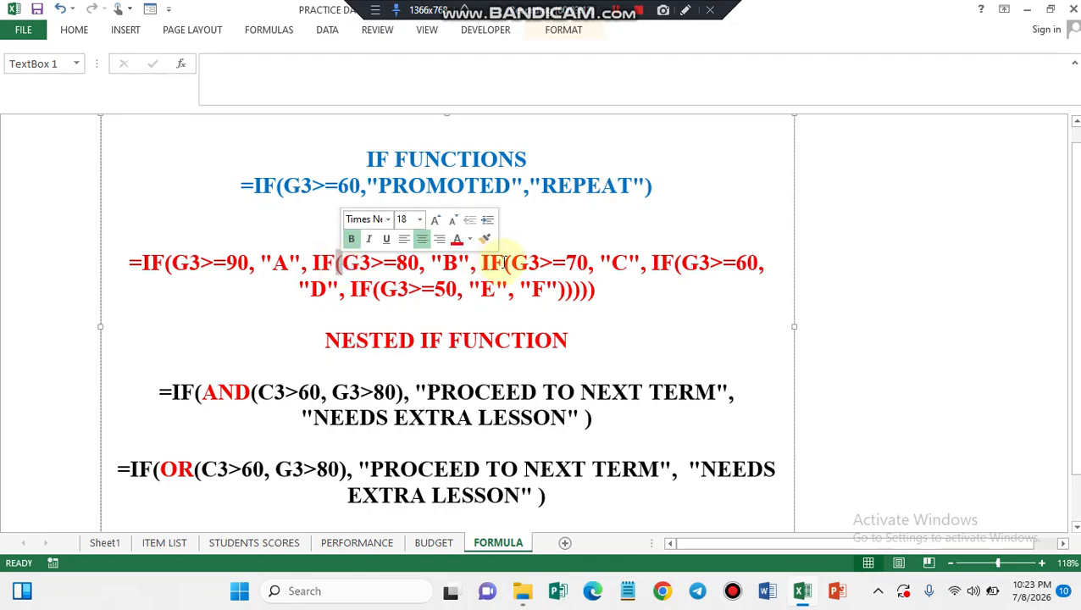
left_click(511, 264)
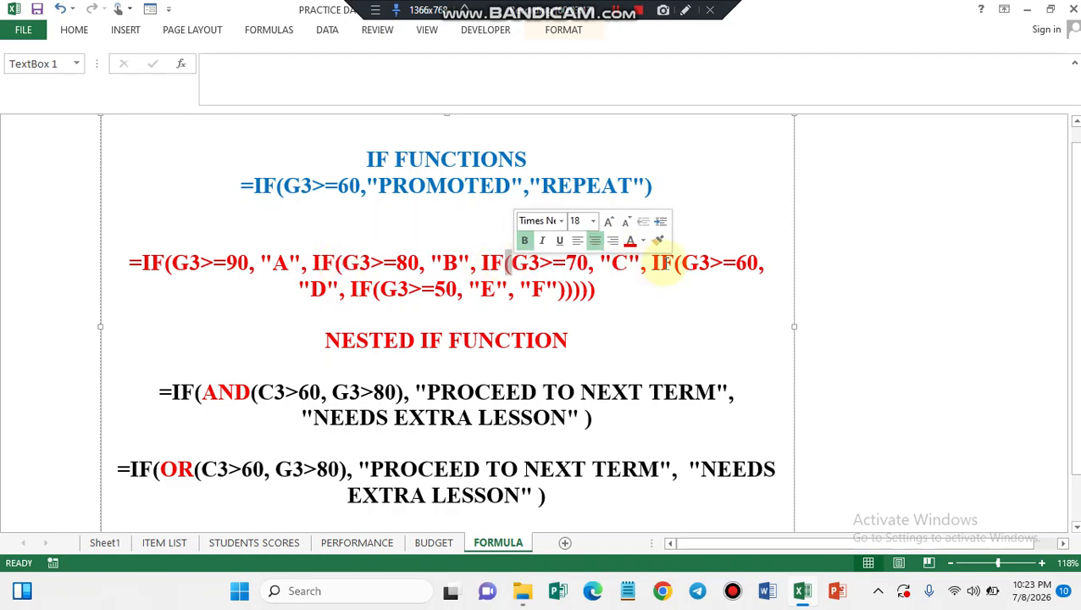
left_click(678, 264)
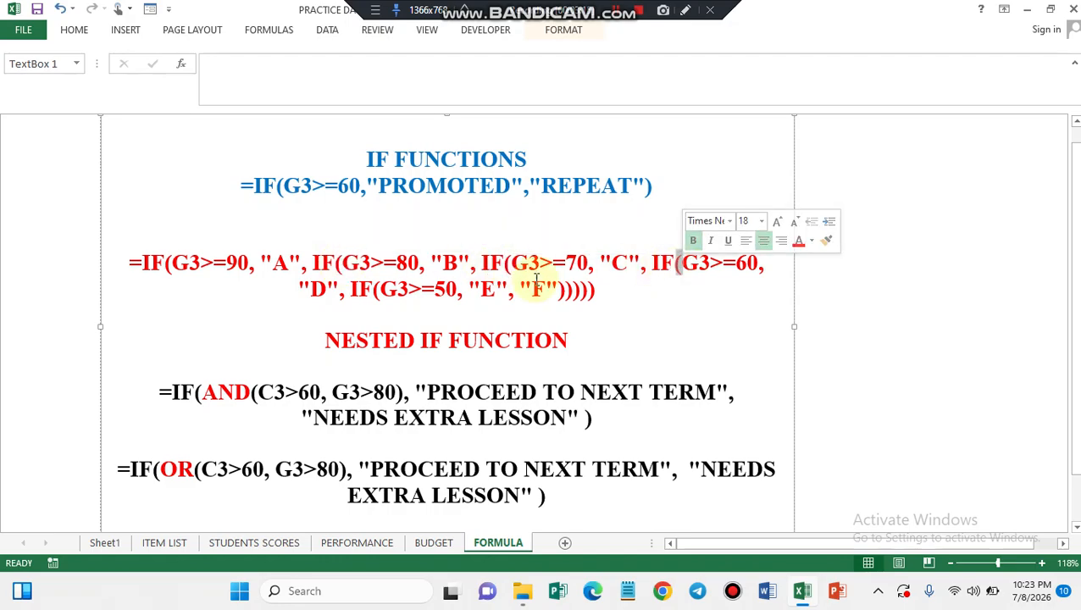
left_click(377, 289)
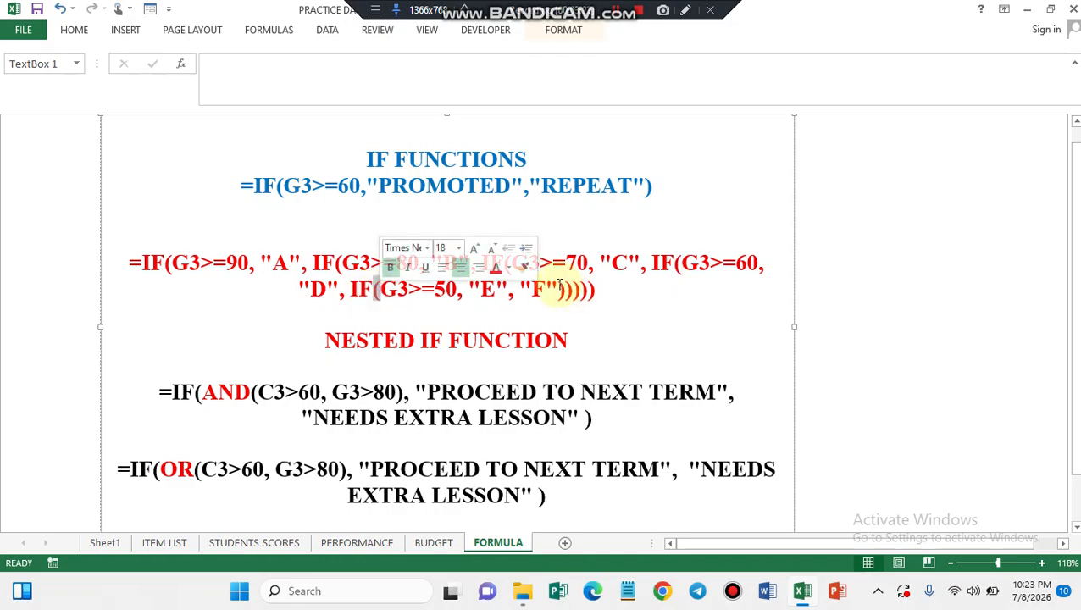
left_click_drag(556, 289, 596, 295)
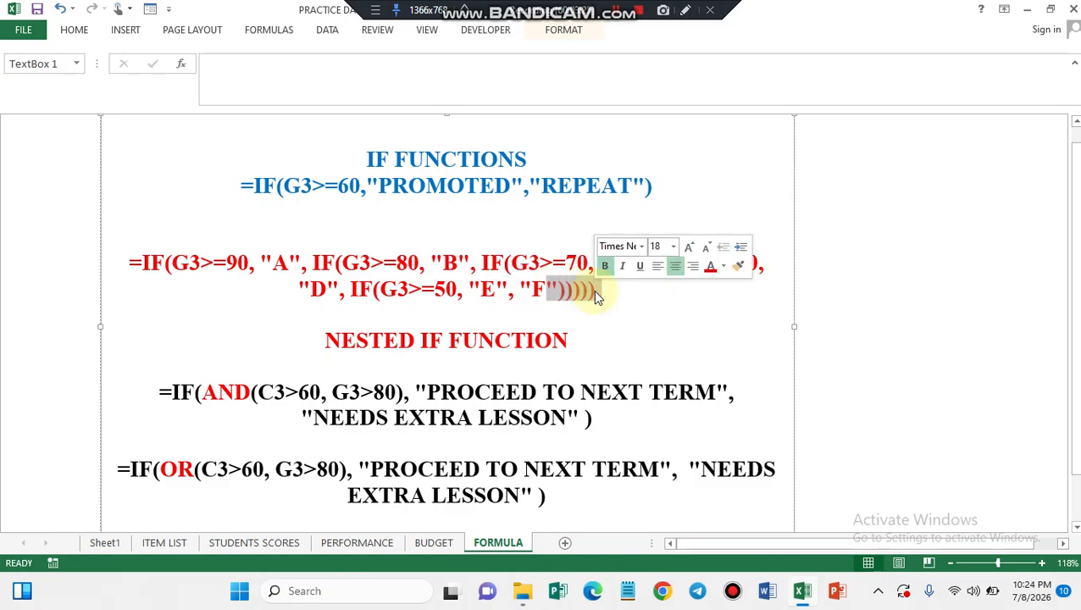
left_click(444, 339)
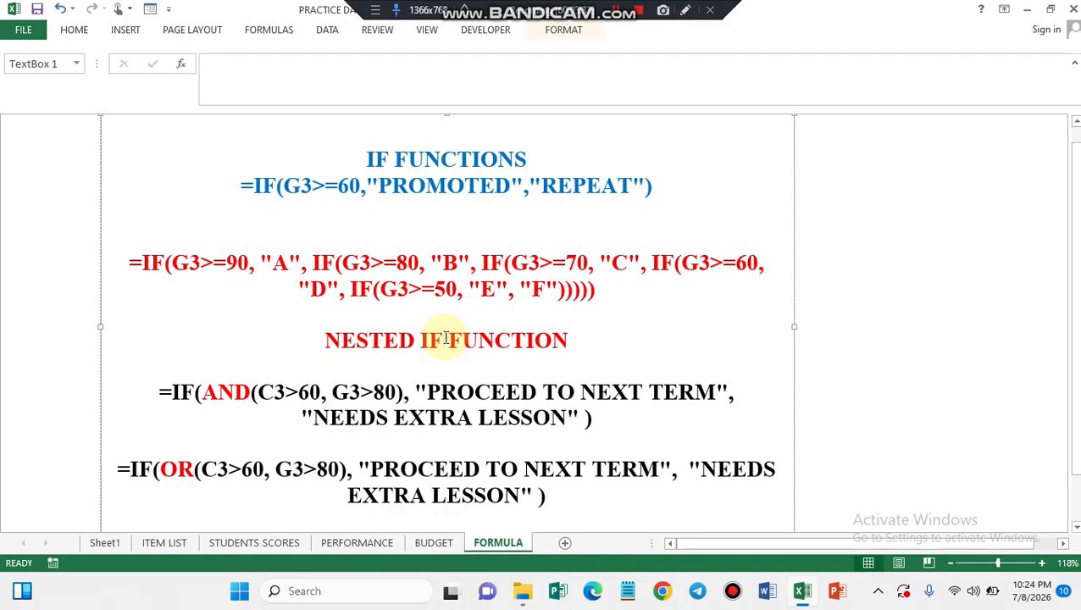
Step: On the STUDENTS SCORES sheet, examine the promotion IF formula in I3 and the total in G3 that it tests
left_click(231, 545)
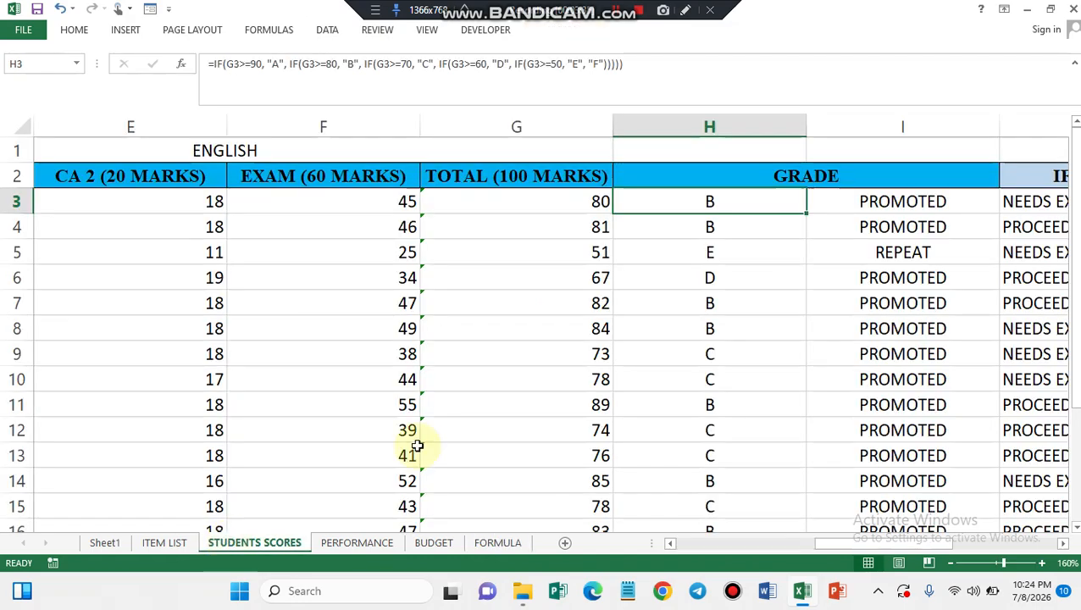
left_click(883, 206)
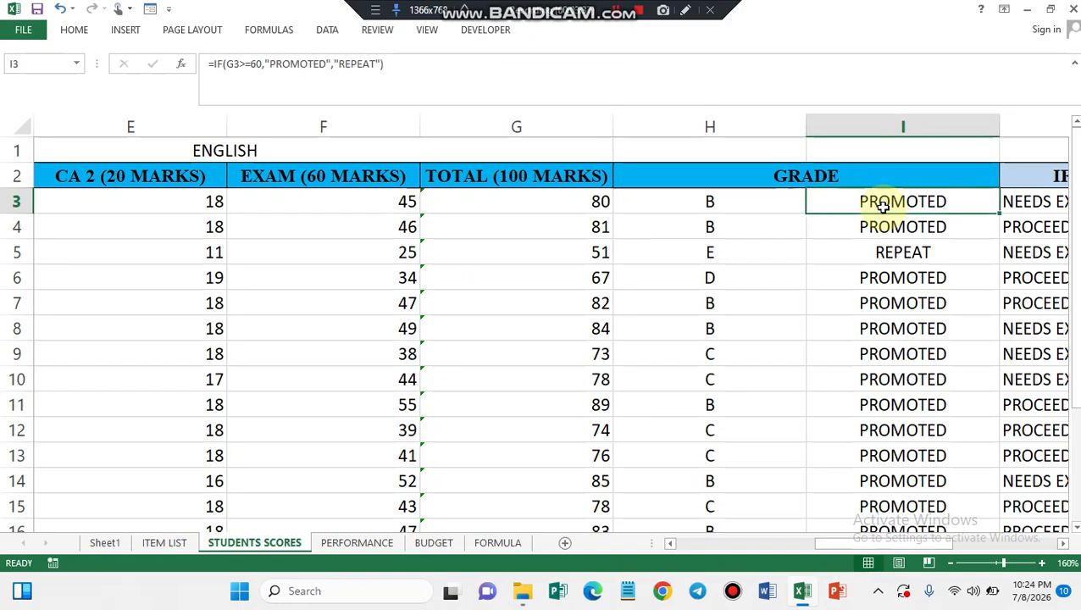
left_click(514, 201)
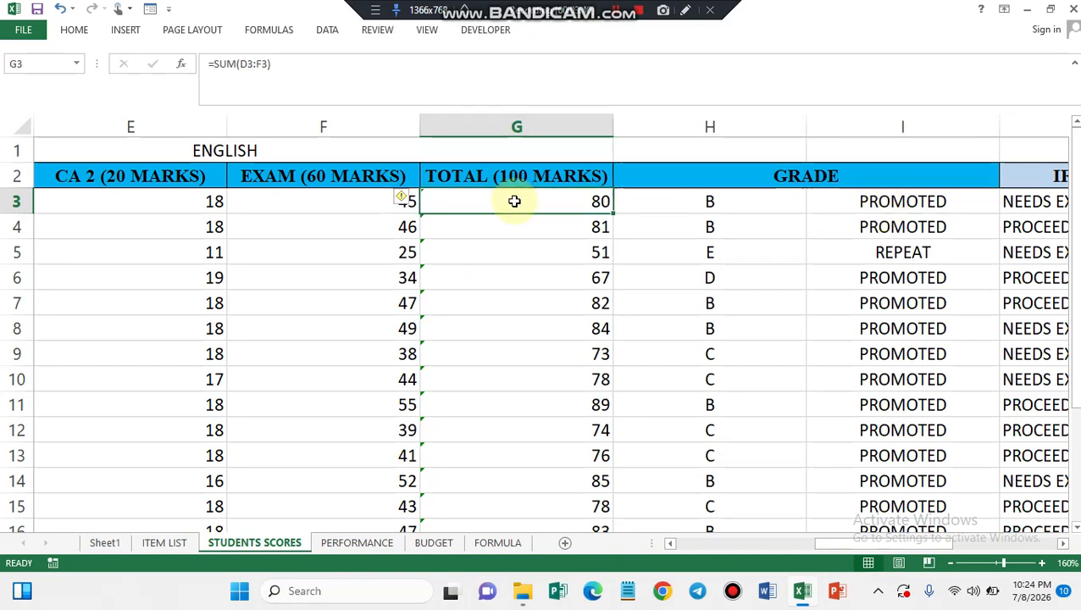
left_click(905, 206)
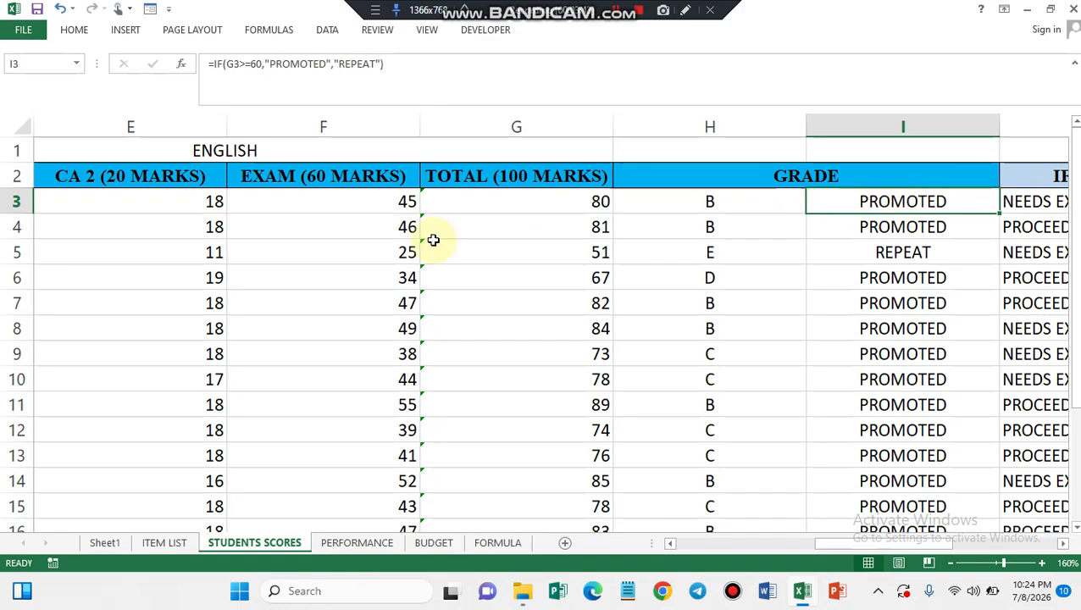
left_click(235, 66)
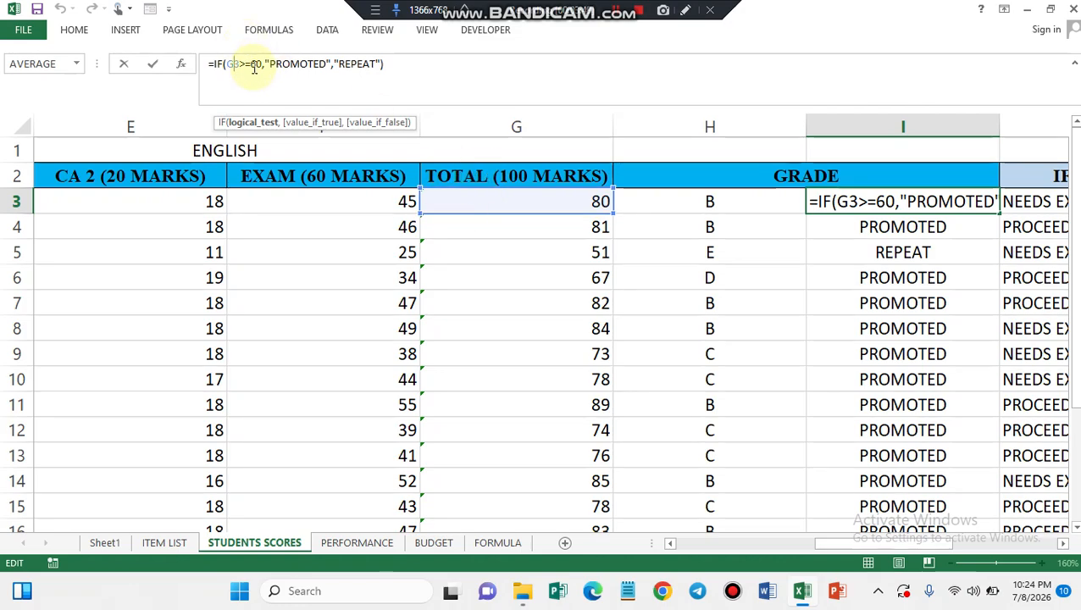
left_click(294, 66)
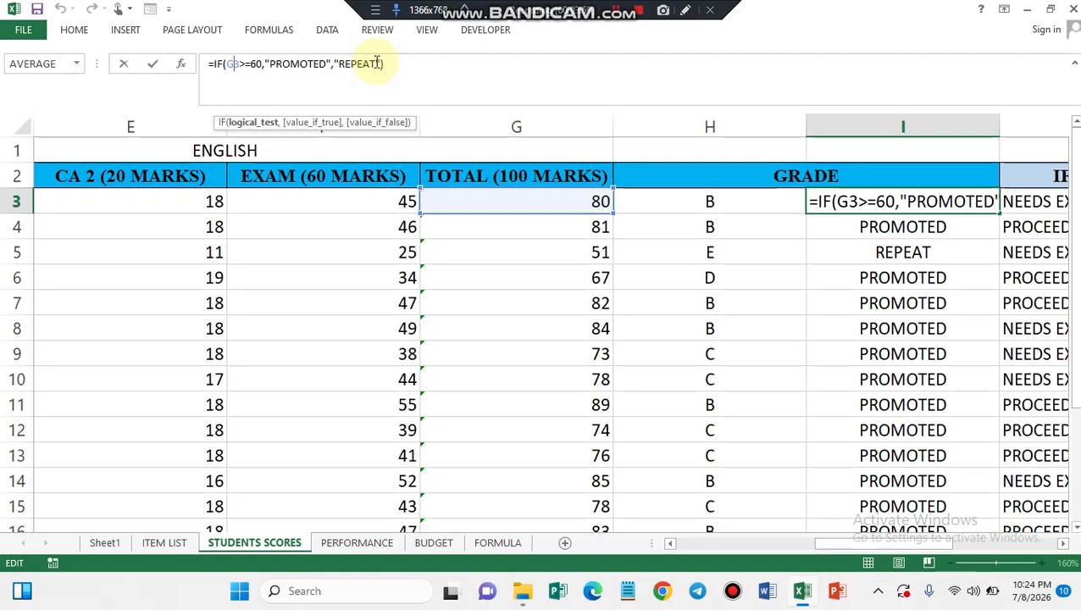
key("Return")
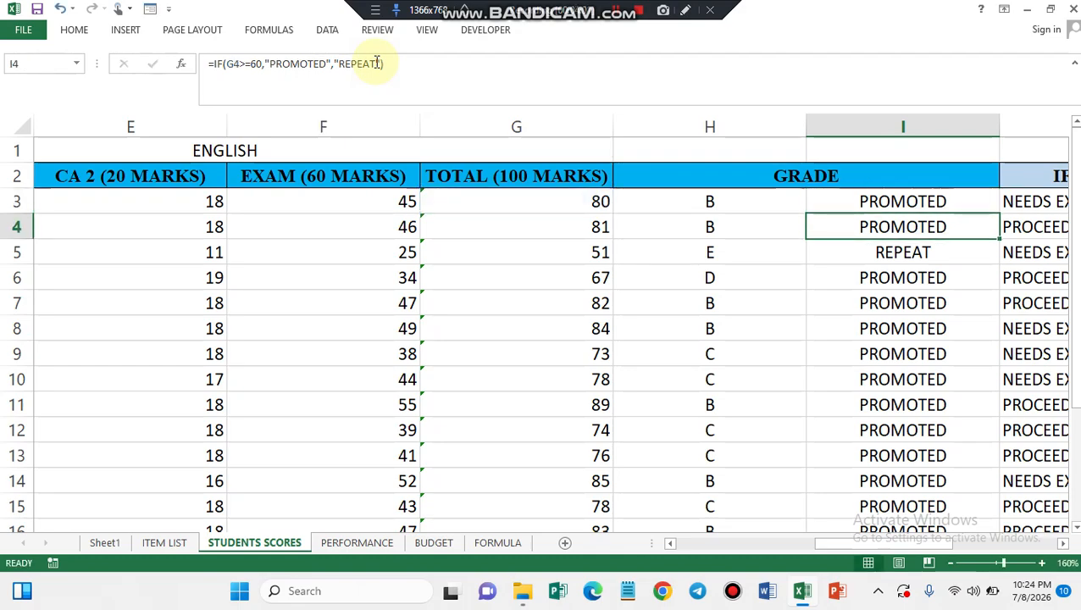
Step: Compare the third student's promotion result in I5 with the total in G5
left_click(880, 252)
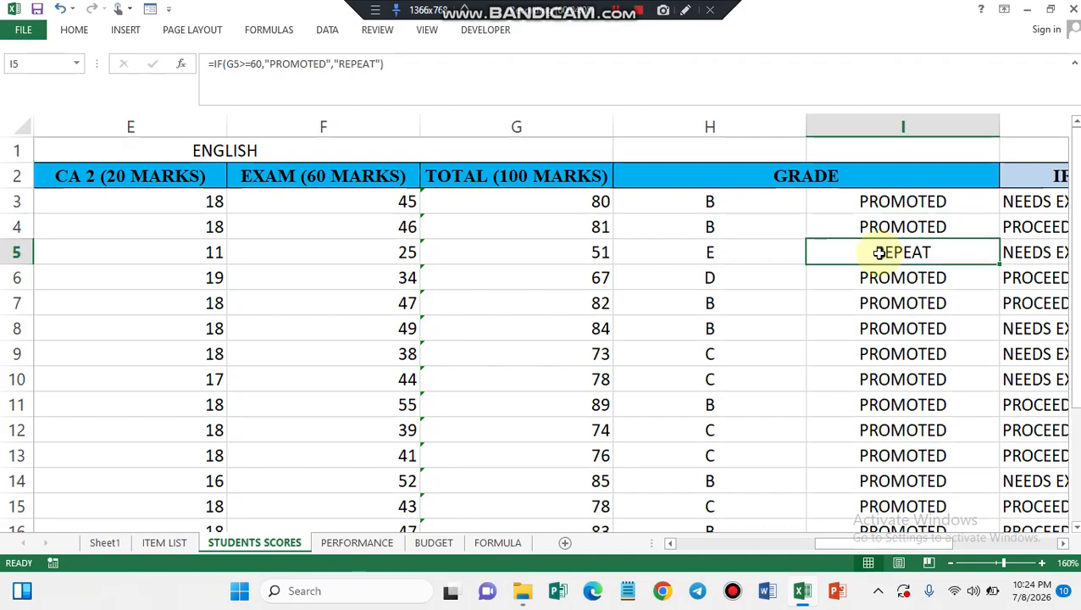
key("Left")
key("Left")
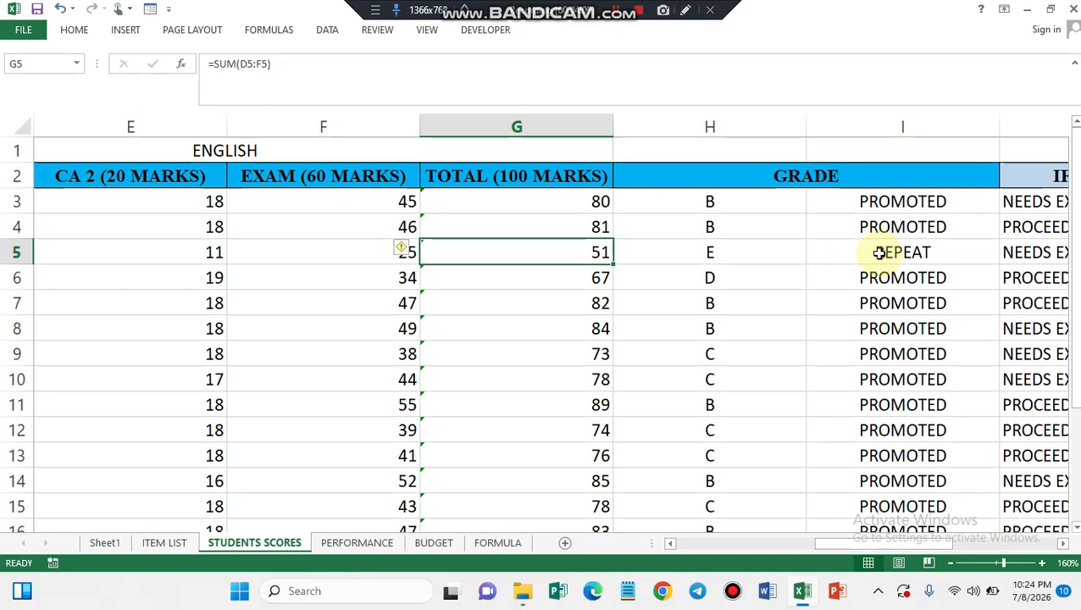
Step: Check the IF AND formula on the FORMULA sheet, and inspect its use in J3 of the STUDENTS SCORES sheet
scroll(879, 253, "right", 2)
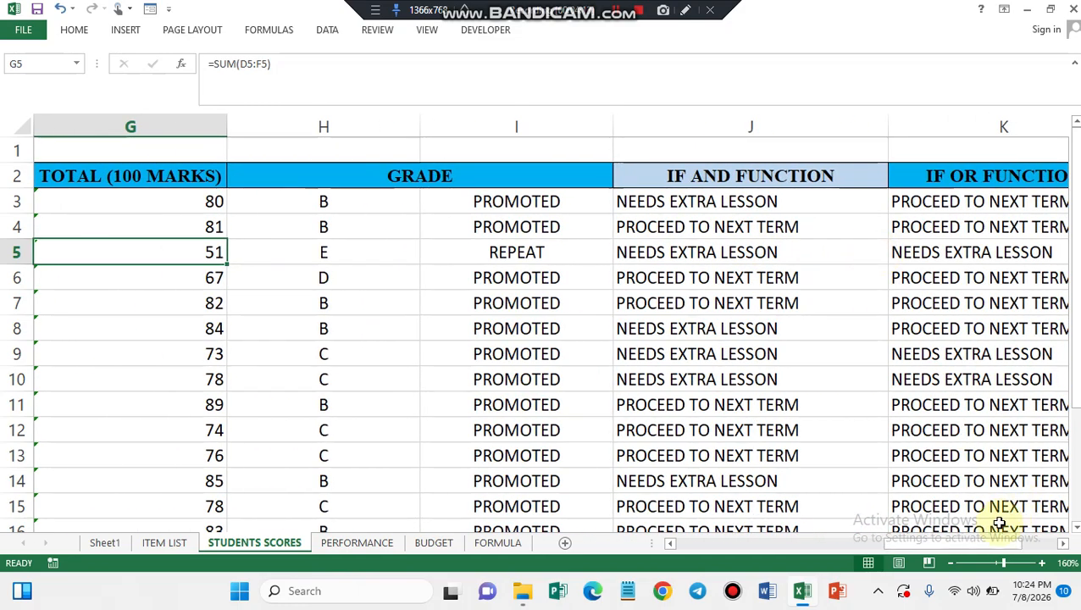
left_click(497, 543)
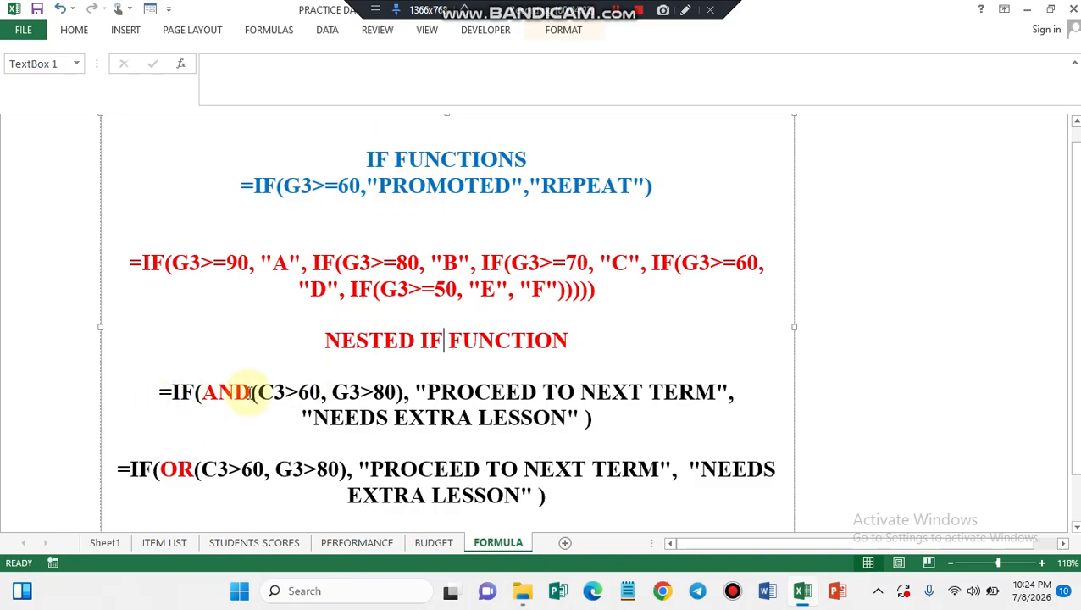
left_click(284, 545)
left_click(737, 201)
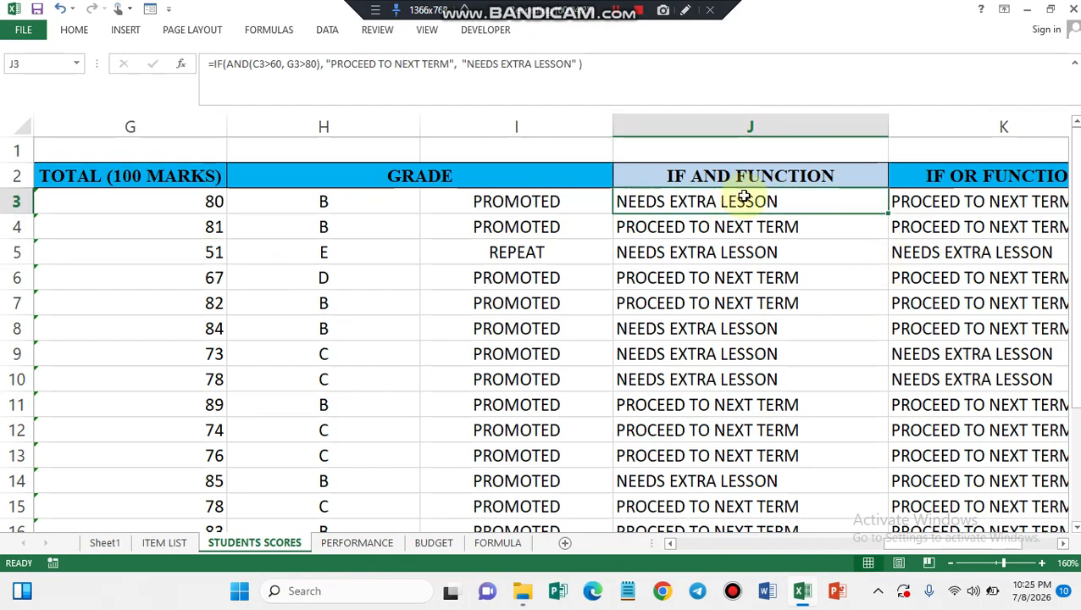
left_click(746, 176)
left_click(710, 203)
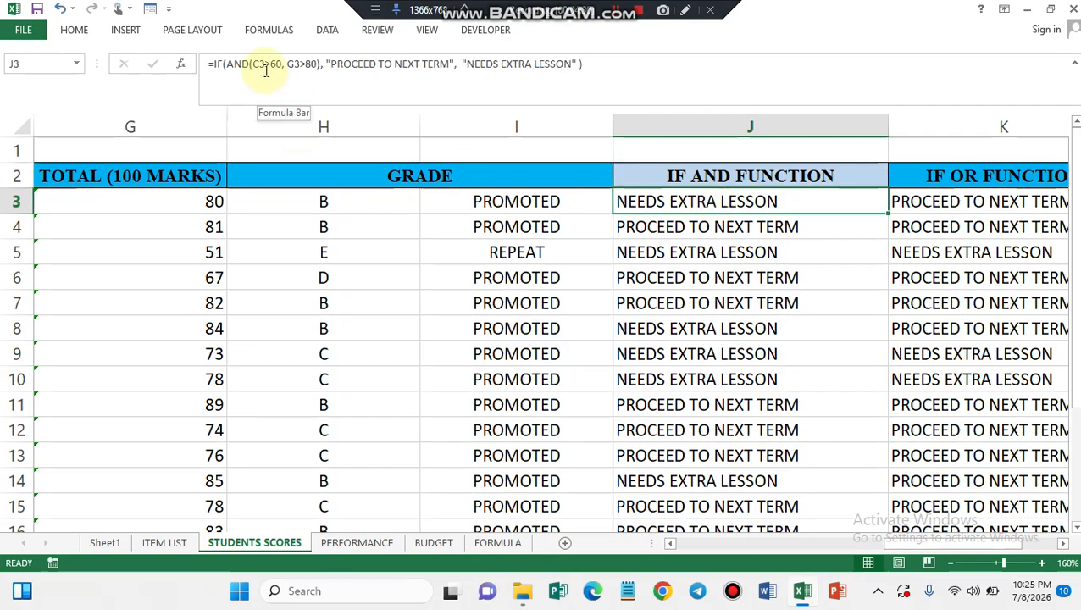
Step: Trace the IF AND formula's attendance condition to C3 and its column, and return to the formula in J3
scroll(224, 195, "left", 2)
scroll(225, 195, "left", 4)
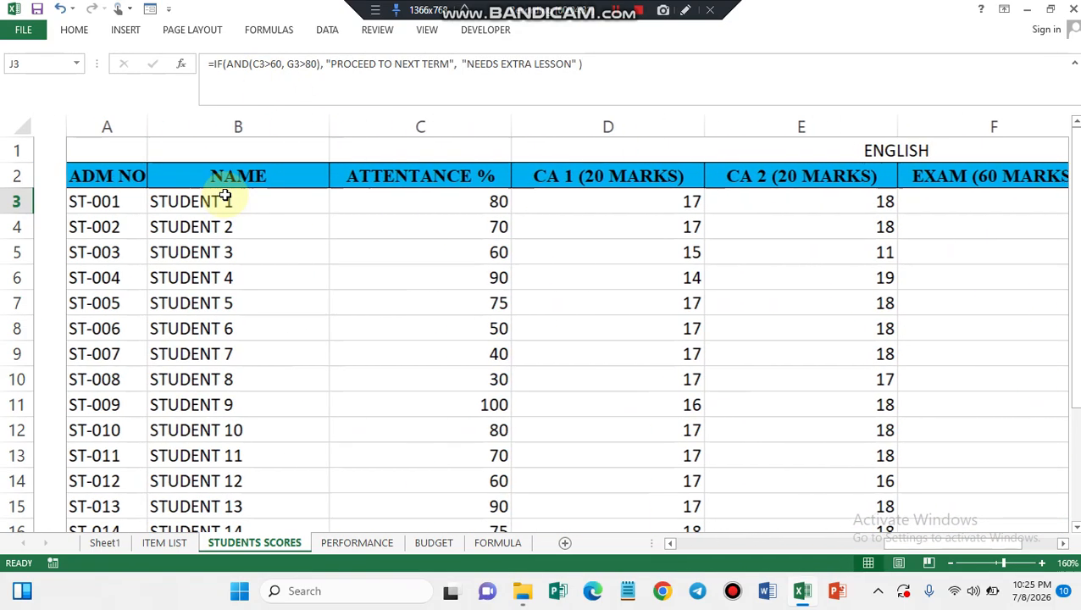
left_click(446, 205)
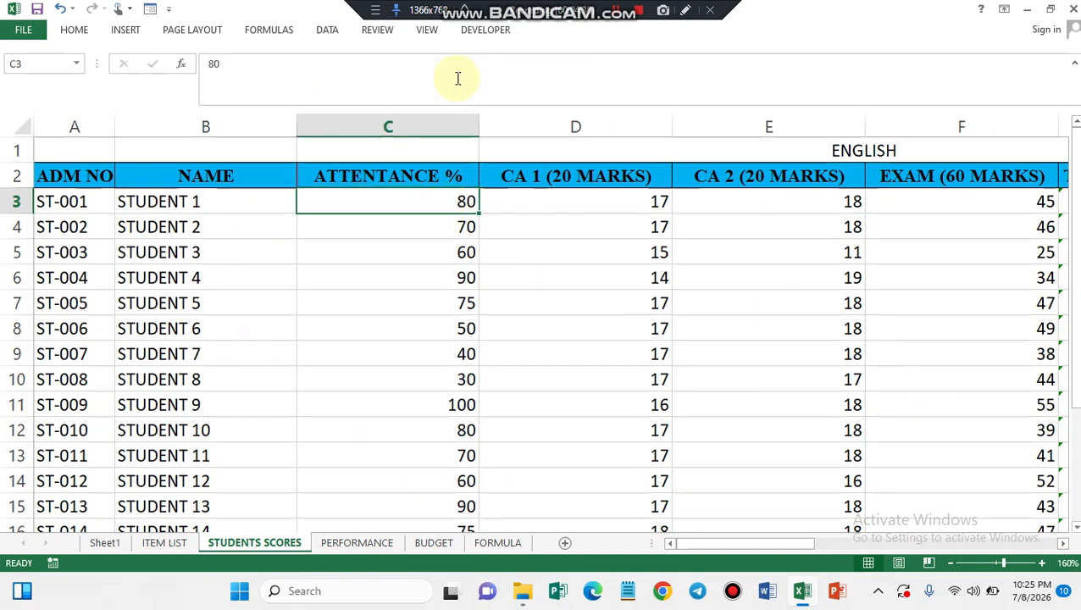
left_click(443, 124)
scroll(443, 124, "right", 6)
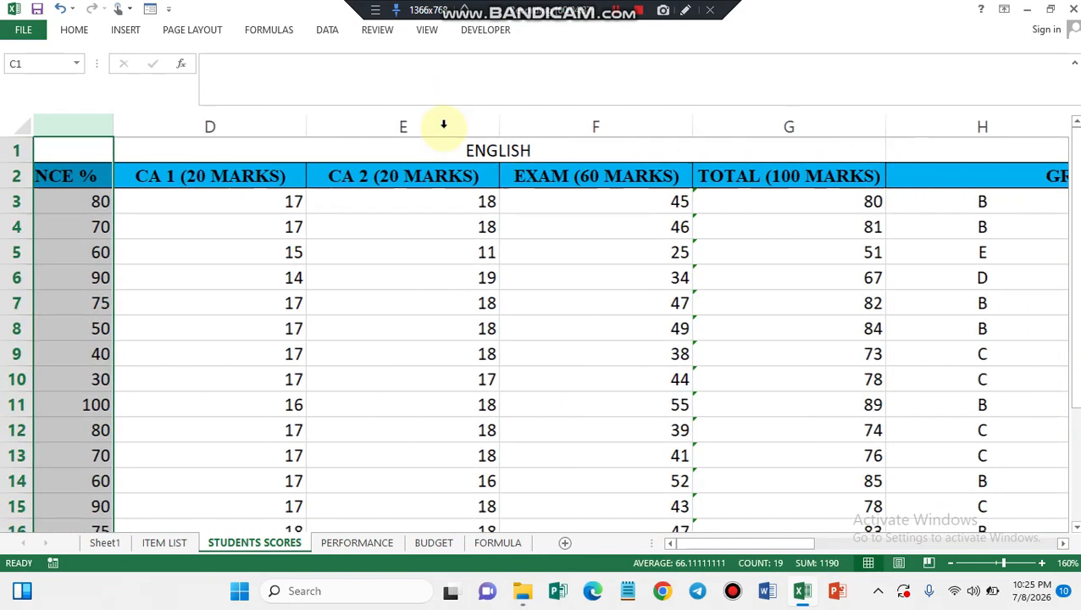
left_click(686, 126)
left_click(707, 201)
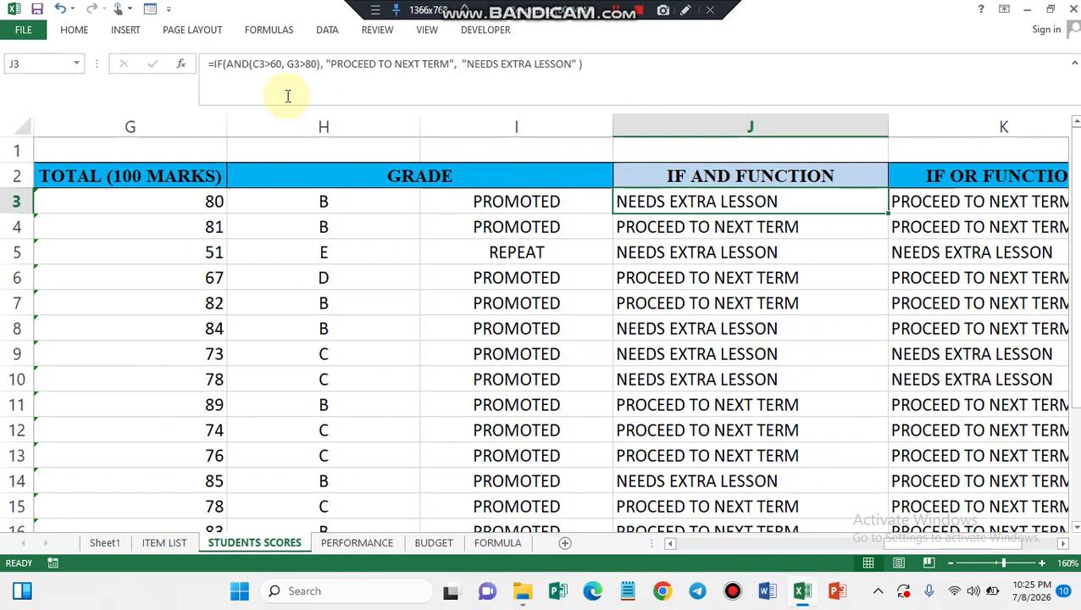
Step: Examine the conditions and outcomes in the IF AND formula in J3, and in the IF OR formula in K3
left_click(274, 66)
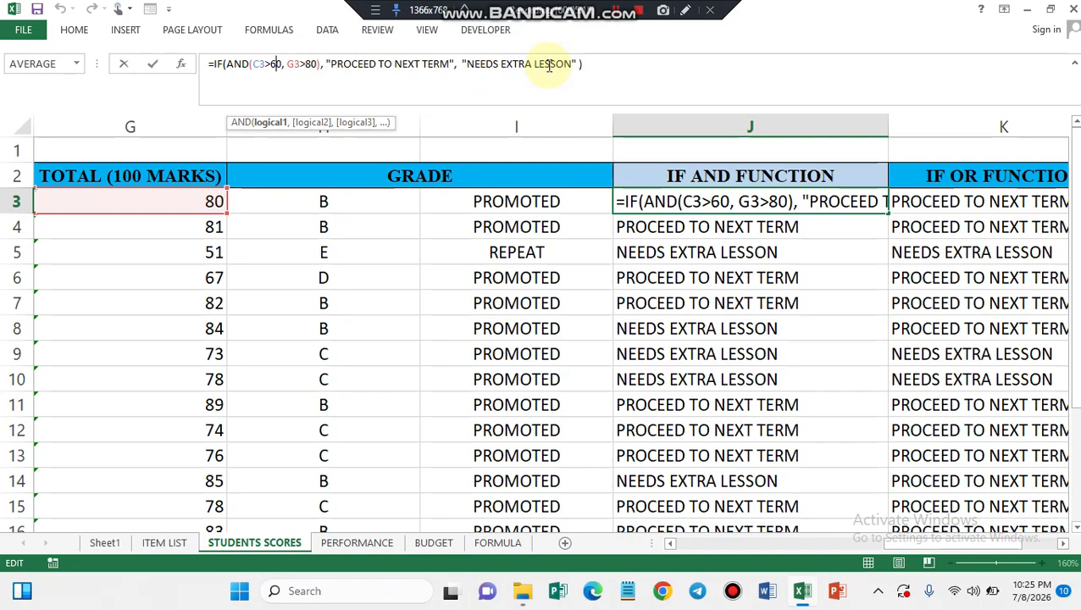
key("Return")
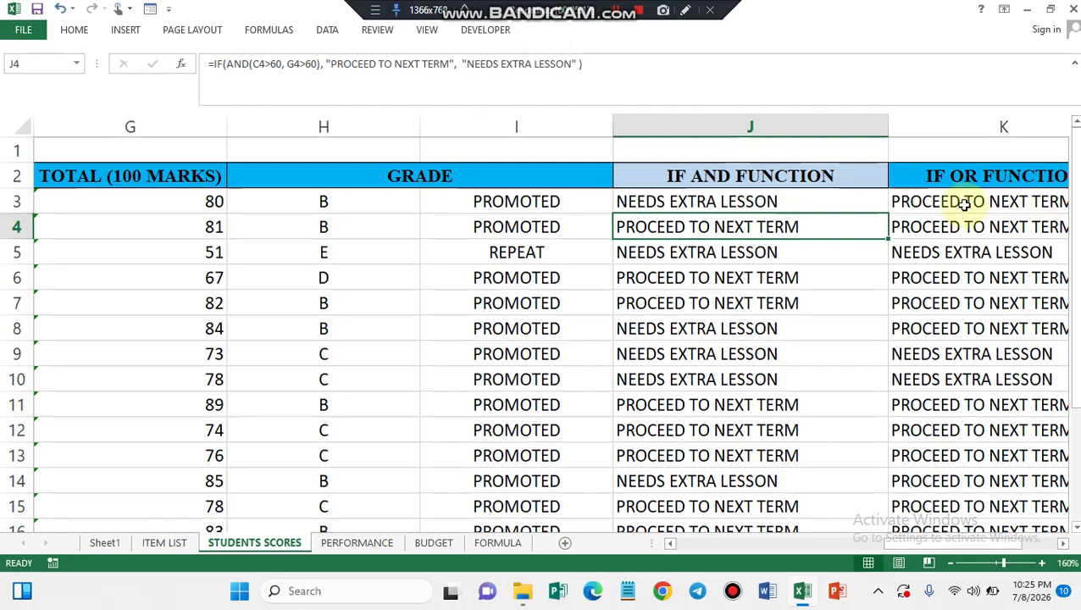
left_click(964, 204)
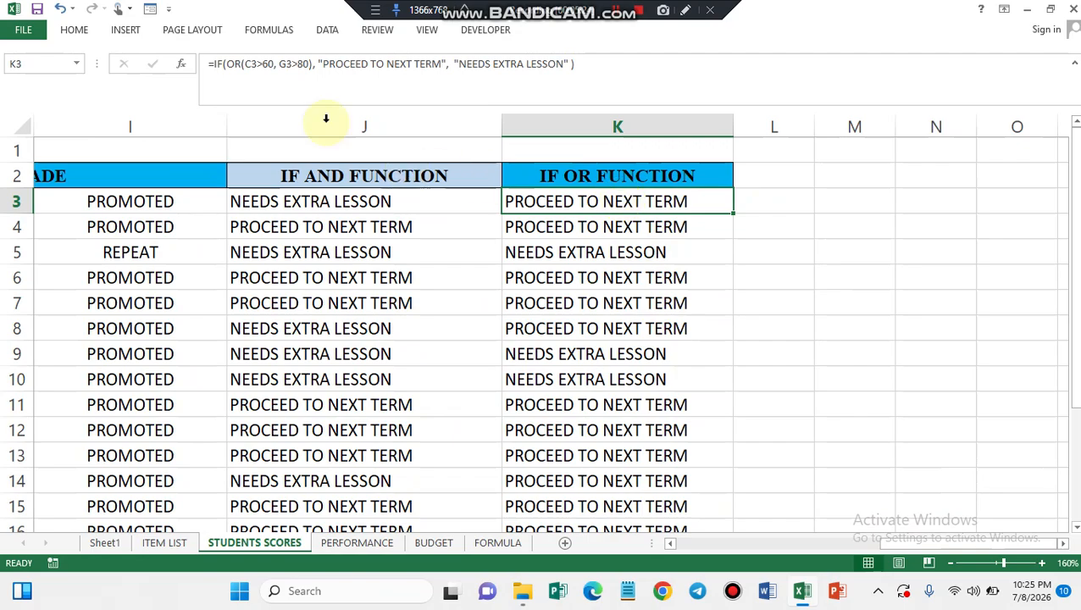
left_click(260, 65)
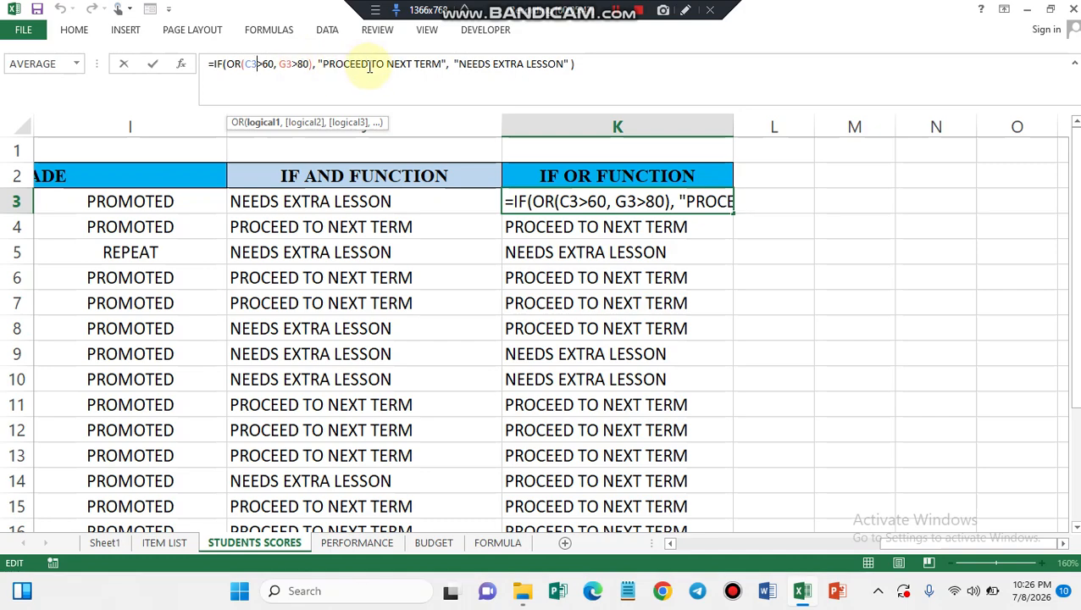
key("Return")
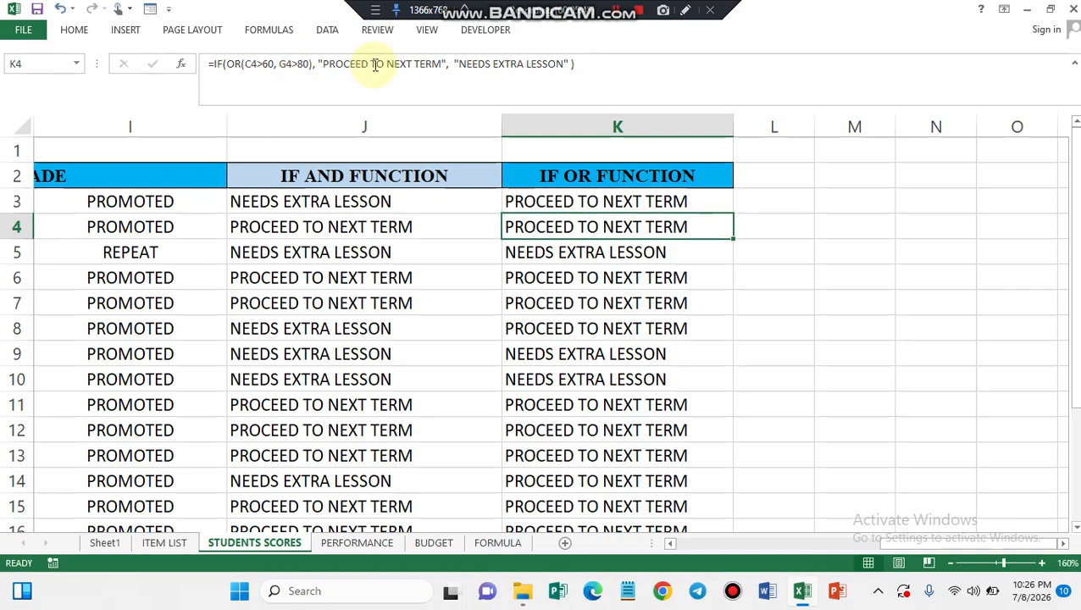
Step: Compare the first student's IF AND result in J3 with the IF OR result in K3, rechecking the formula behind each
left_click(675, 202)
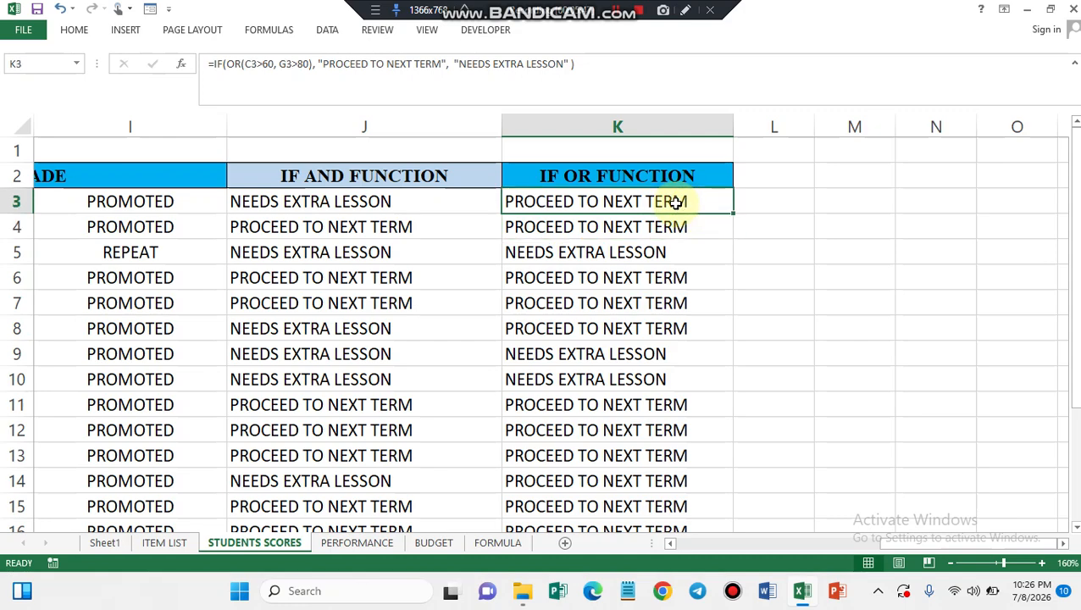
left_click(428, 201)
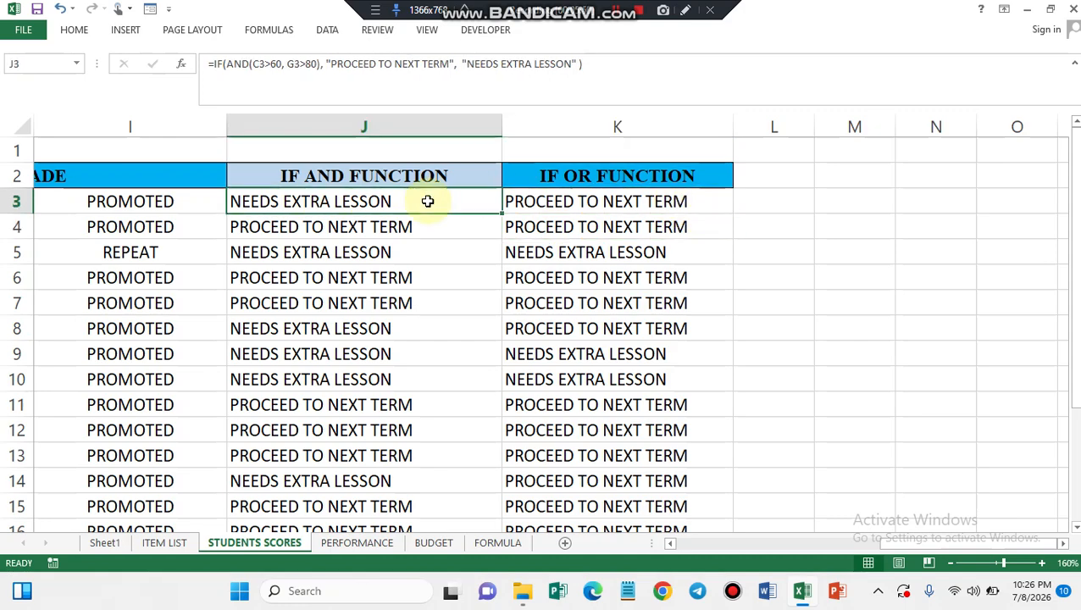
left_click(373, 175)
left_click(560, 201)
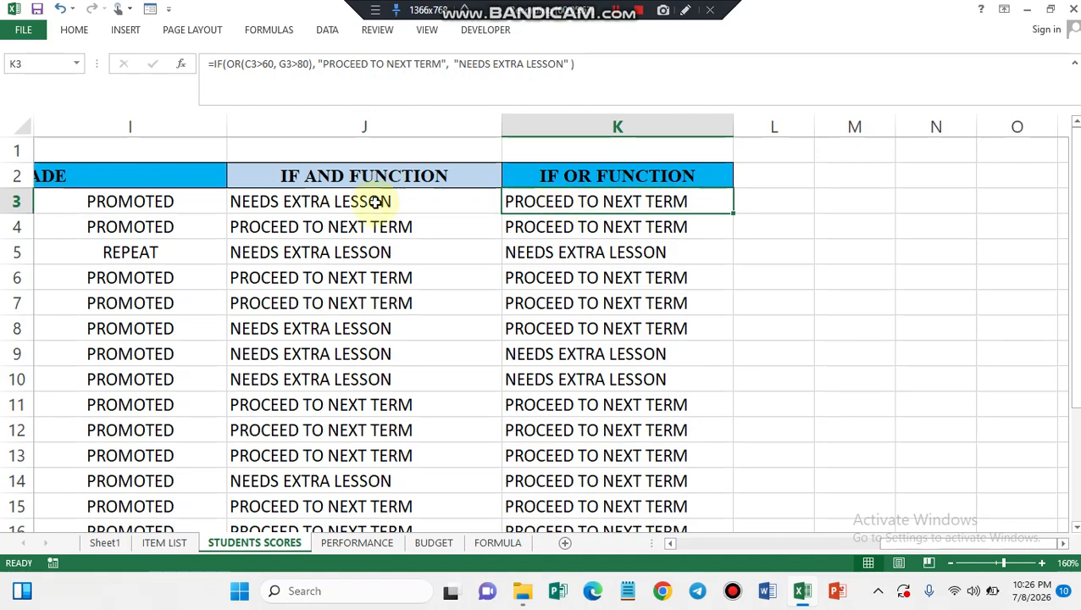
left_click(362, 202)
left_click(238, 63)
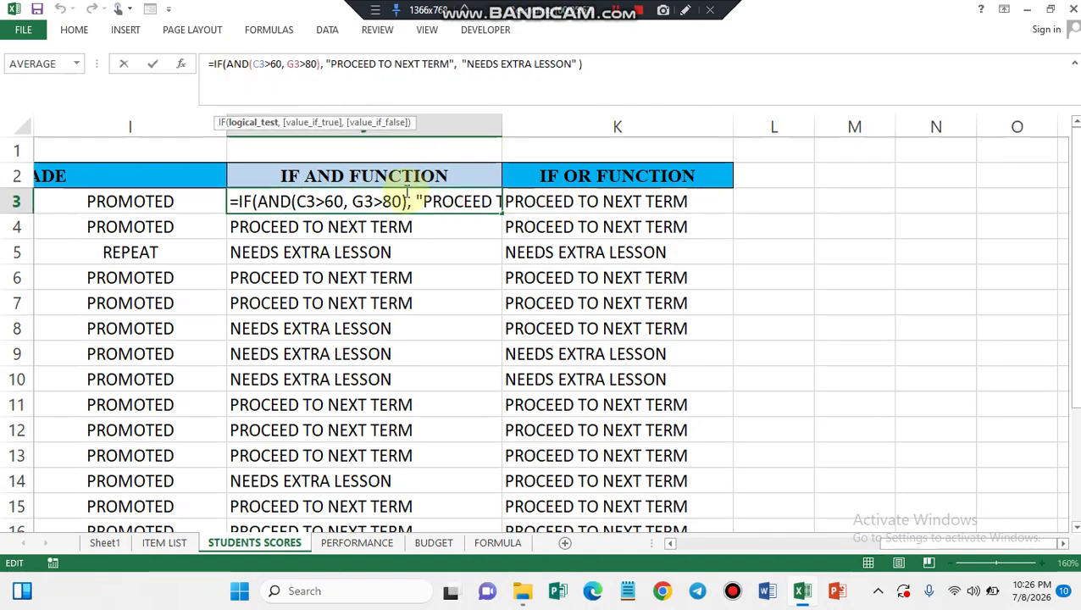
key("Return")
left_click(521, 203)
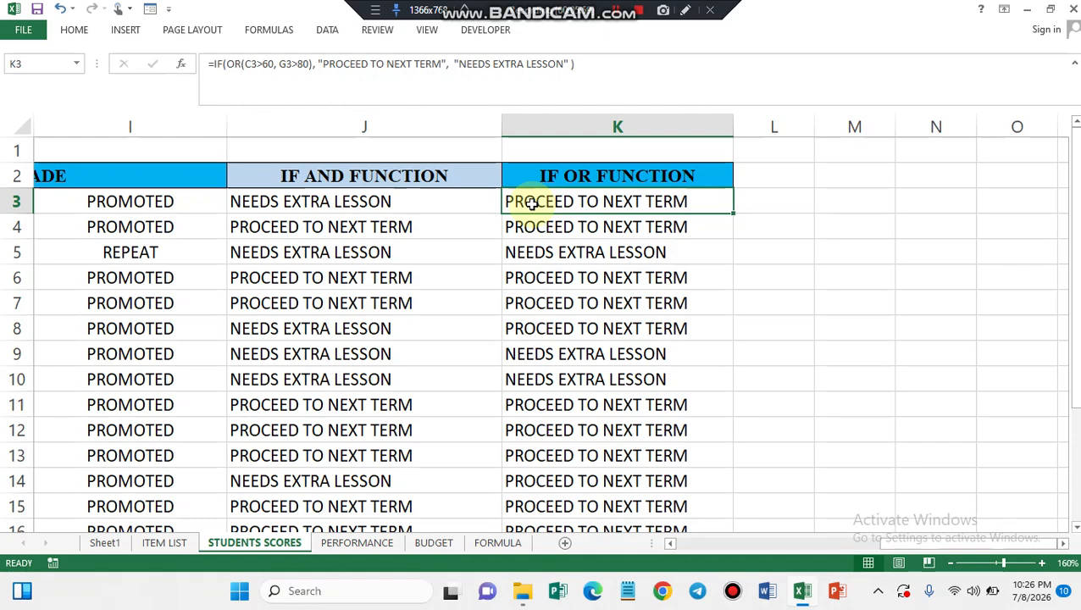